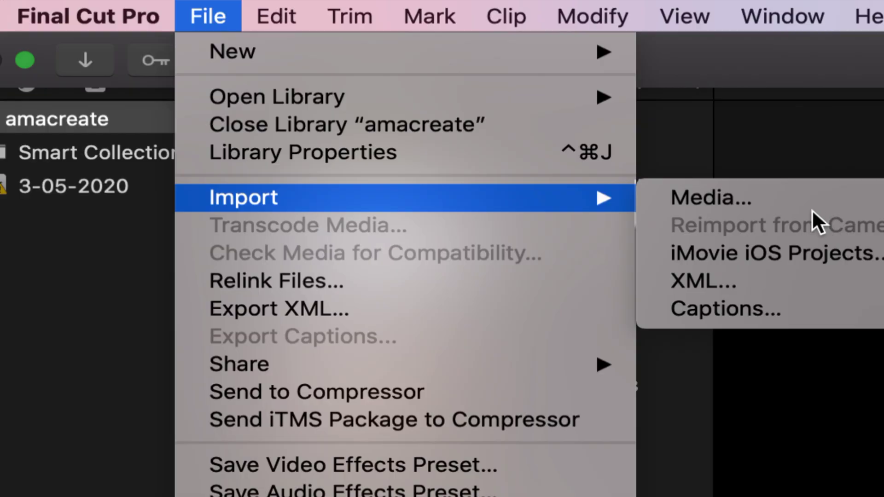
# - Import the five downloaded stock clips from Macintosh HD into the 3-05-2020 event
pyautogui.click(797, 200)
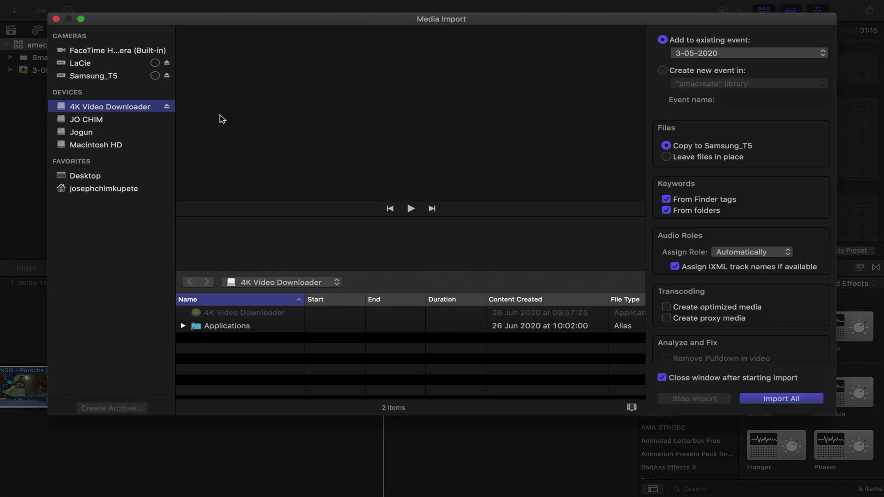
pyautogui.click(96, 144)
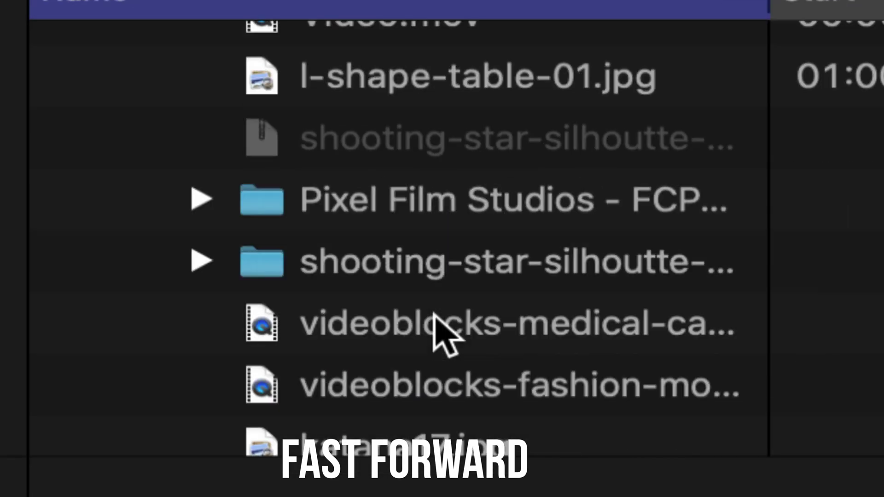
pyautogui.keyDown('shift'); pyautogui.click(346, 384); pyautogui.keyUp('shift')
pyautogui.click(808, 394)
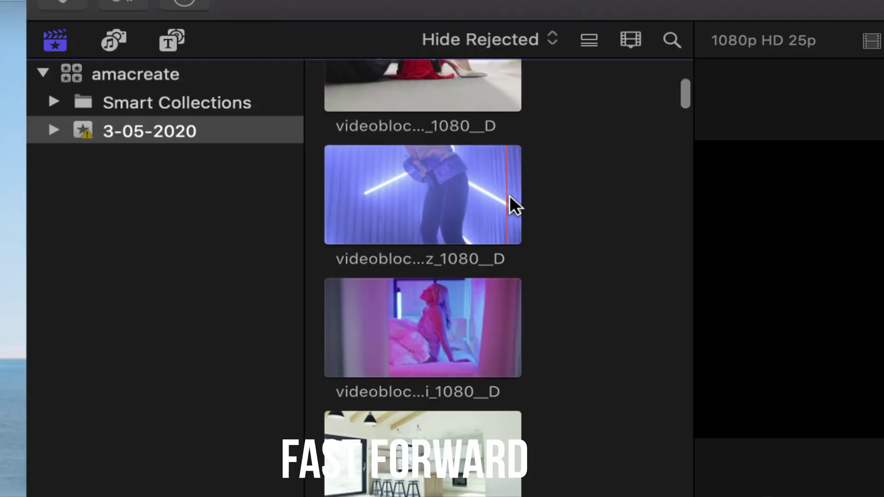
# - Select the pink bedroom clip in the browser
pyautogui.scroll(5, 448, 329)
pyautogui.click(464, 296)
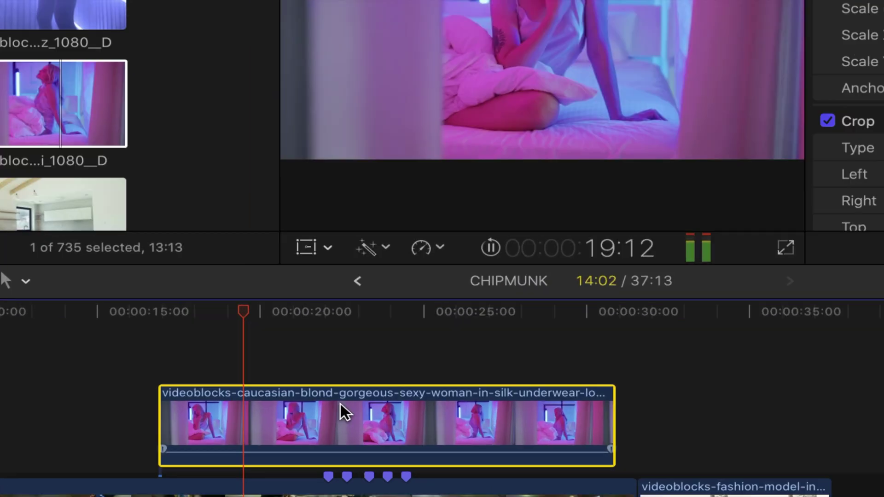
pyautogui.scroll(-3, 187, 134)
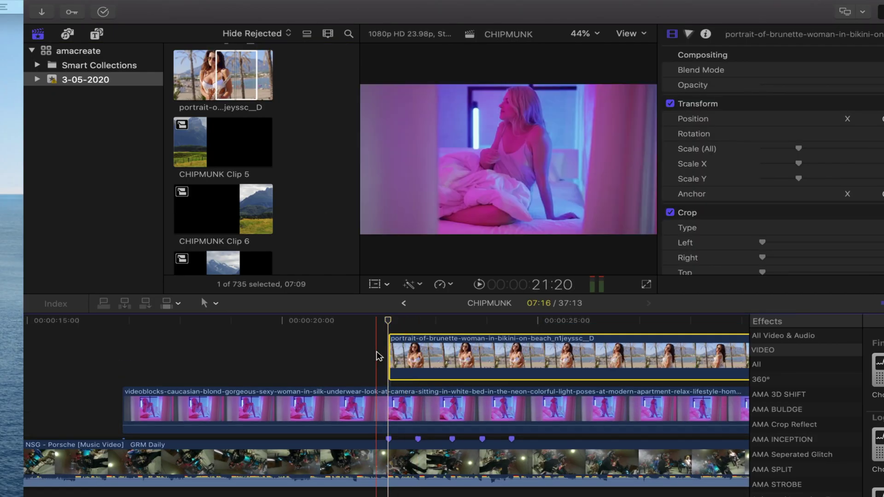
# - Stack the sea-walk, poolside and red-dress car clips as layers above the pink bedroom clip
pyautogui.scroll(3, 223, 161)
pyautogui.moveTo(223, 125); pyautogui.dragTo(428, 332)
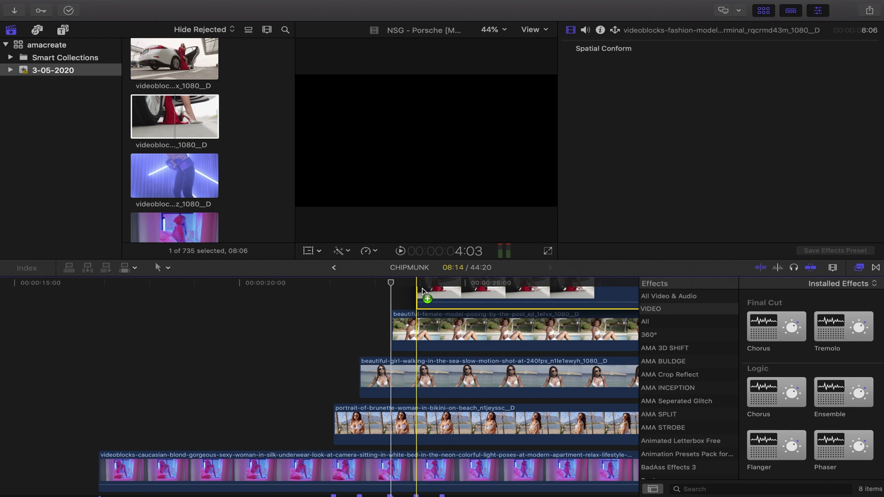
pyautogui.moveTo(417, 295); pyautogui.dragTo(430, 332)
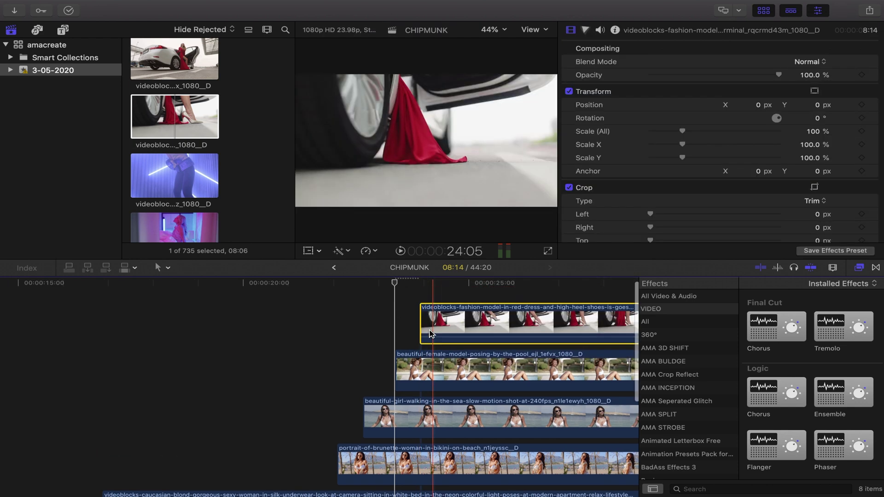
pyautogui.moveTo(175, 59); pyautogui.dragTo(453, 296)
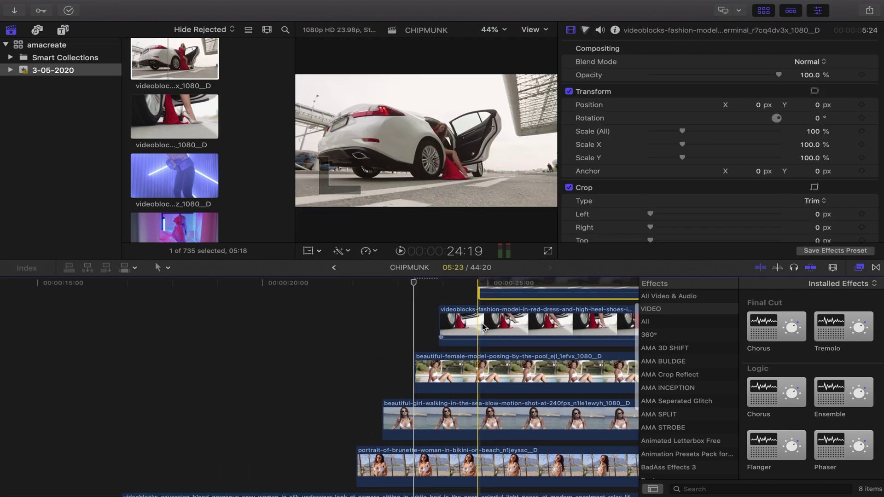
pyautogui.scroll(-4, 482, 323)
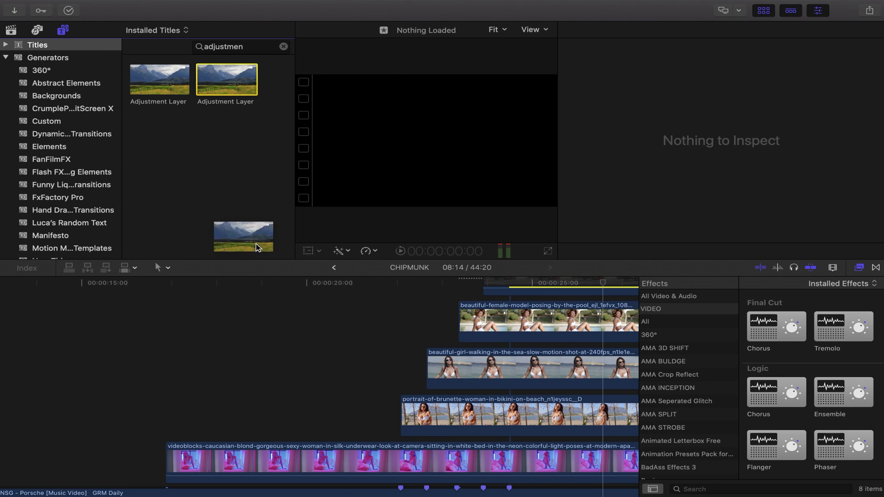
# - Drop an Adjustment Layer onto the timeline directly above the brunette portrait clip
pyautogui.moveTo(257, 247); pyautogui.dragTo(401, 400)
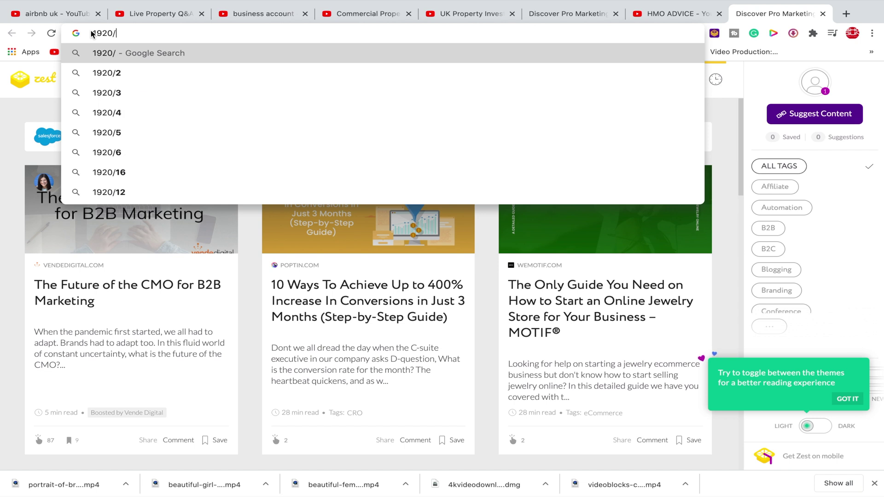
# - Work out 1920/3 = 640 in Google's calculator to get each panel's width
pyautogui.write('3')
pyautogui.press('Return')
pyautogui.click(213, 167)
pyautogui.write('1')
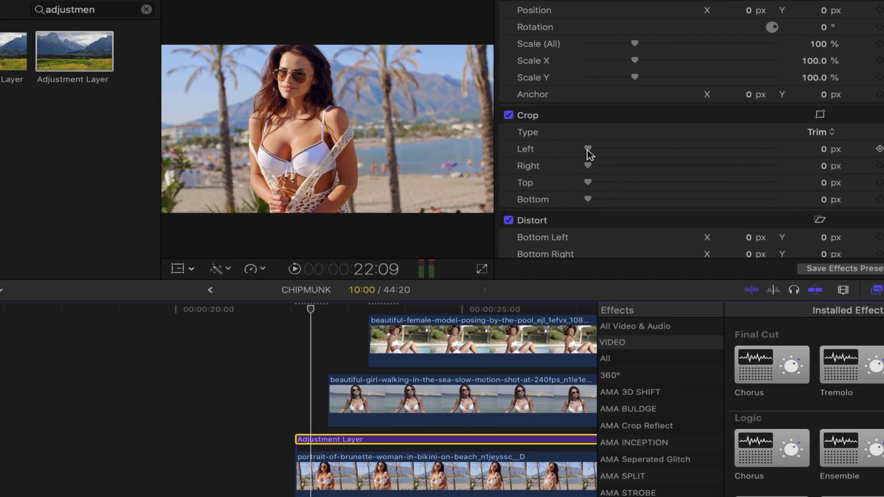
# - Reset the portrait's left crop to 0 and crop 1280 px from the right
pyautogui.moveTo(685, 150); pyautogui.dragTo(576, 167)
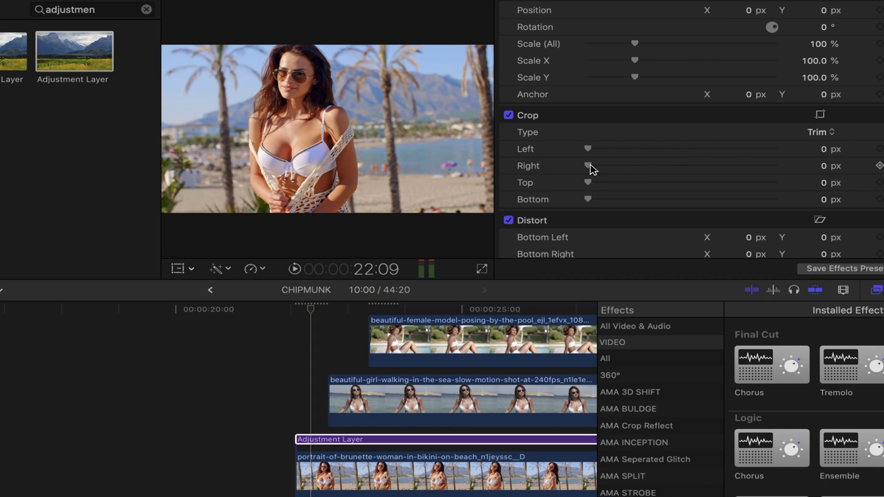
pyautogui.moveTo(588, 166); pyautogui.dragTo(716, 169)
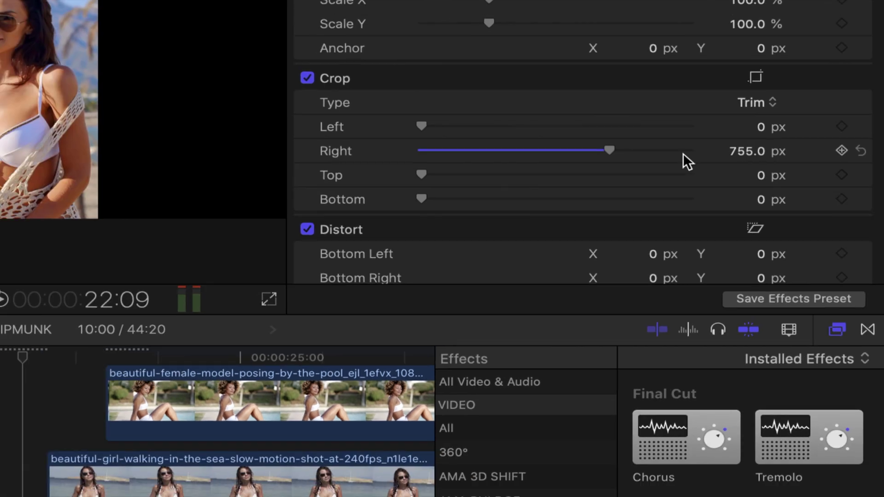
pyautogui.moveTo(609, 146); pyautogui.dragTo(681, 154)
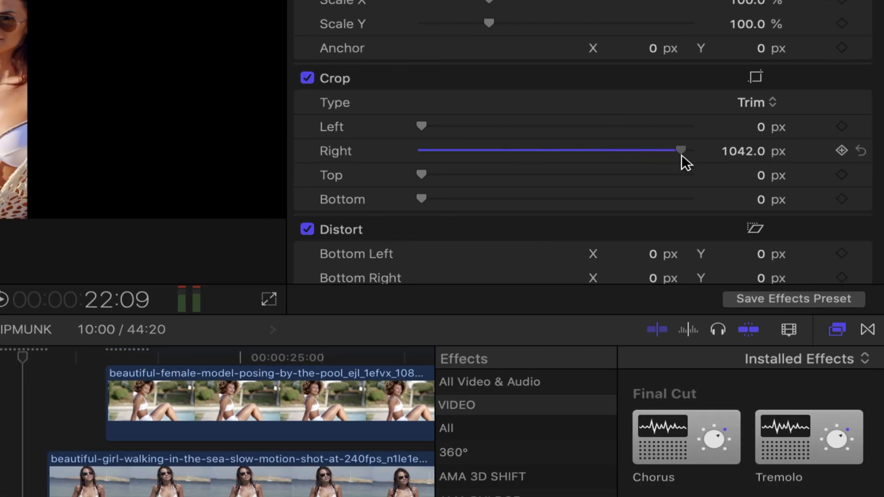
pyautogui.click(748, 152)
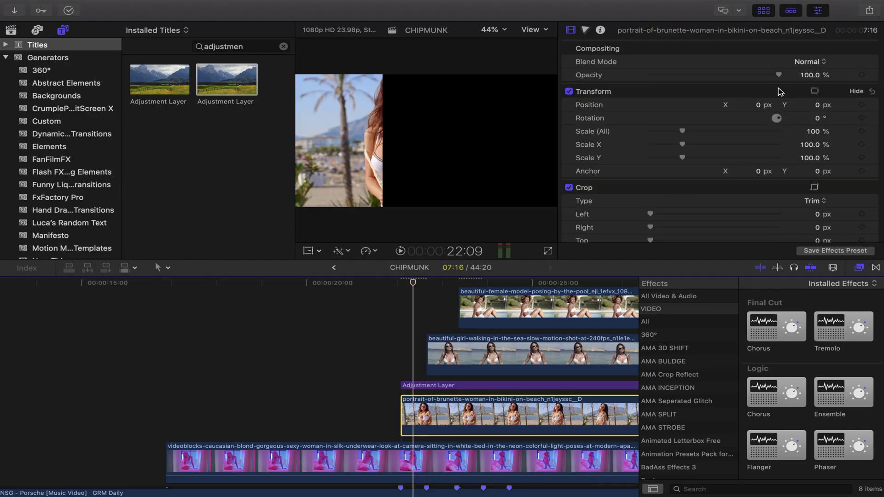
# - Move the portrait to X -482, then crop 1280 px left on sea-walk and 640 px on poolside
pyautogui.moveTo(757, 106); pyautogui.dragTo(732, 106)
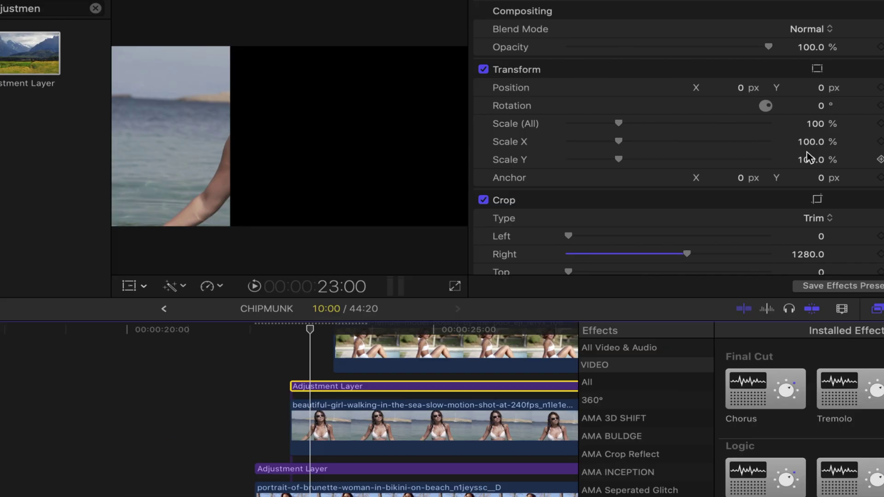
pyautogui.moveTo(718, 227); pyautogui.dragTo(631, 228)
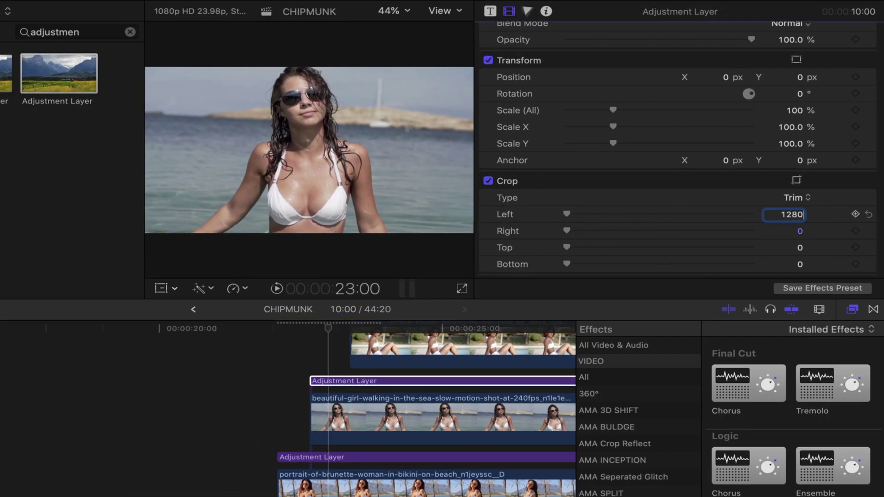
pyautogui.press('Return')
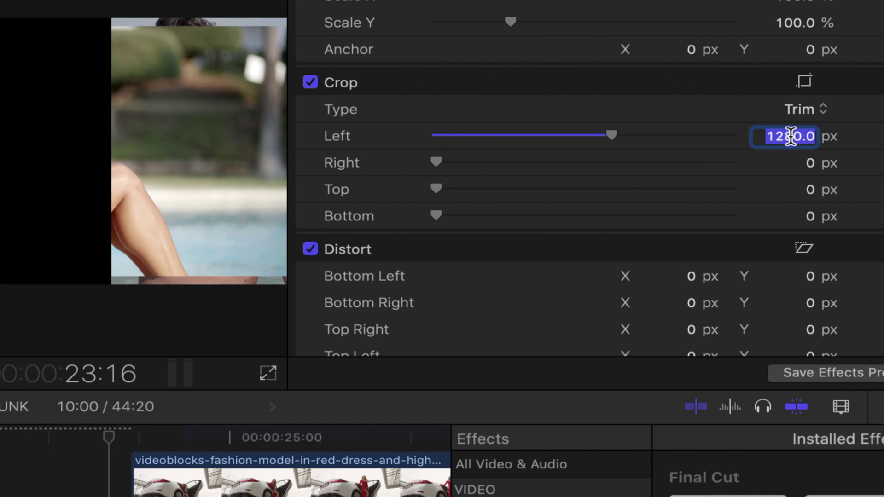
pyautogui.click(804, 164)
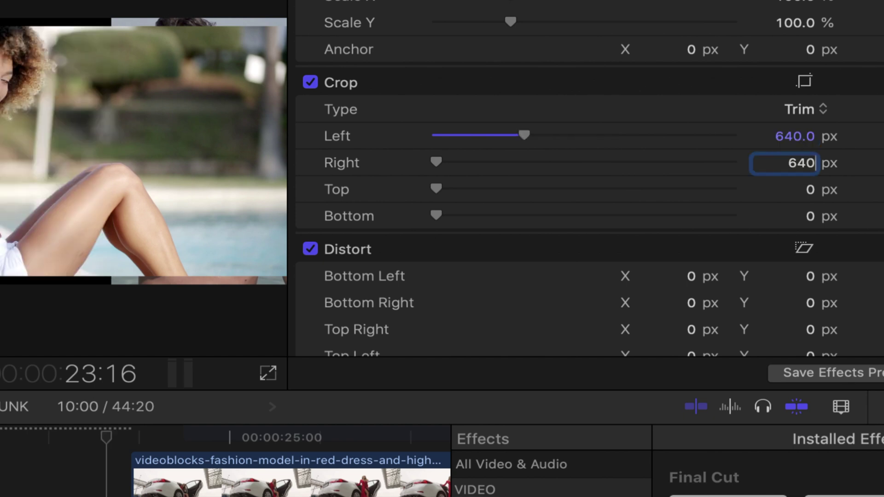
# - Move the pool model clip to Position X 155 px and play back the split screen
pyautogui.press('Return')
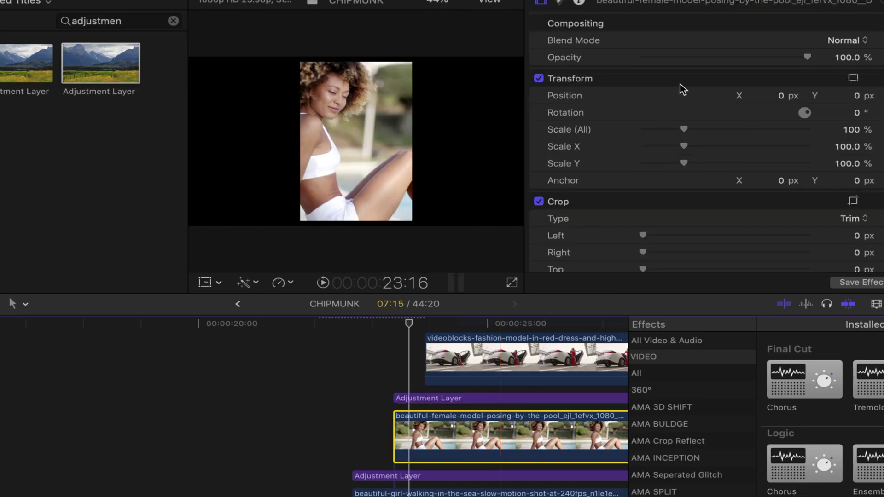
pyautogui.moveTo(773, 97); pyautogui.dragTo(809, 98)
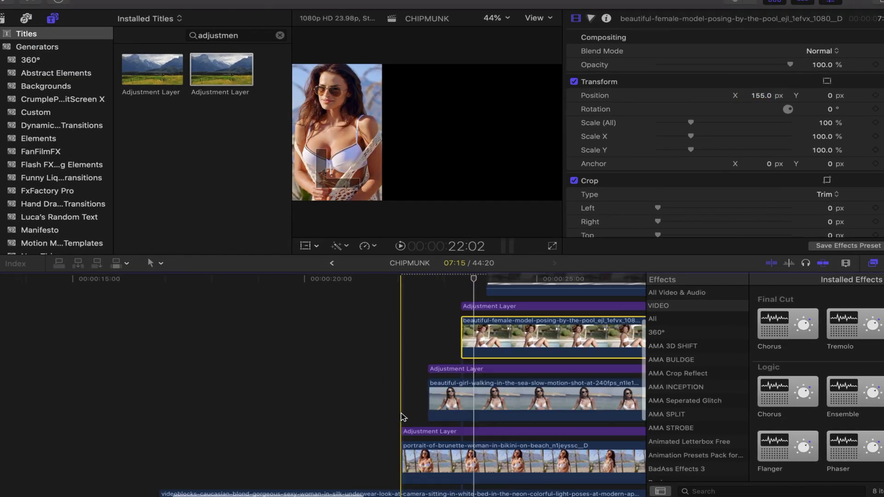
pyautogui.scroll(-2, 392, 391)
pyautogui.click(382, 368)
pyautogui.press('space')
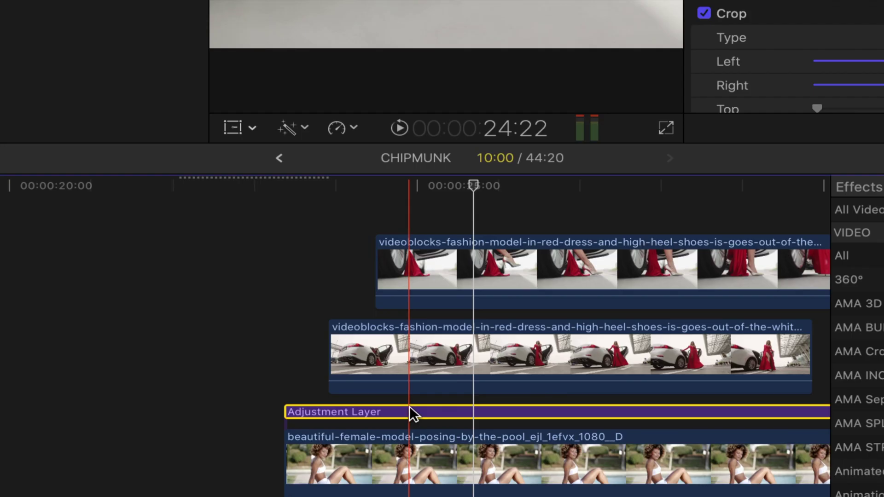
pyautogui.click(409, 406)
# - Copy the adjustment layer above the red-dress car clip and shift that clip to X -77 px
pyautogui.moveTo(410, 406); pyautogui.dragTo(465, 296)
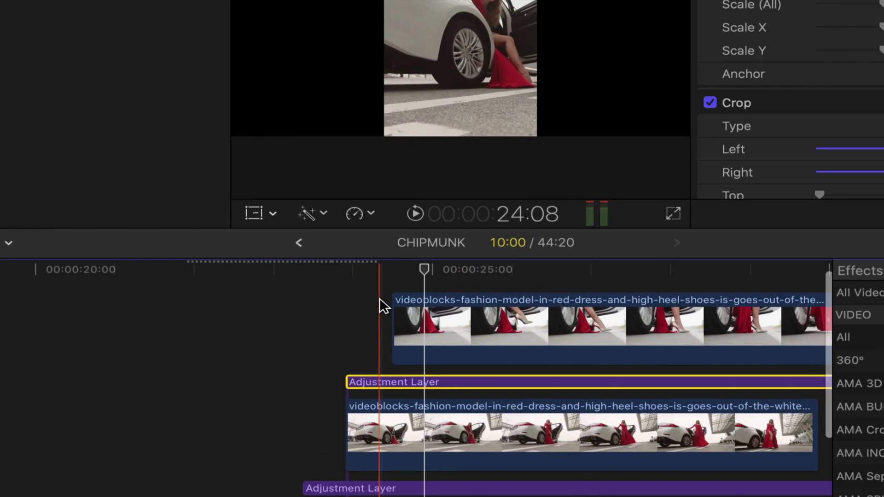
pyautogui.press('super+equal')
pyautogui.press('super+equal')
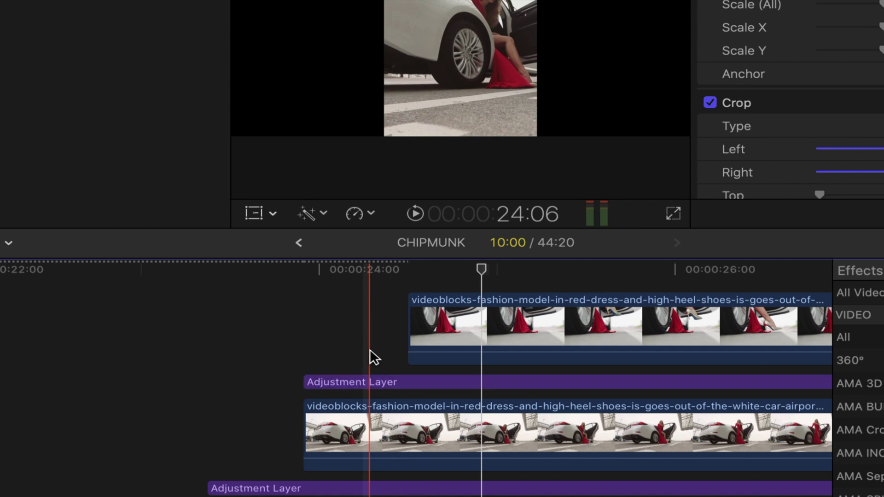
pyautogui.click(369, 349)
pyautogui.click(372, 377)
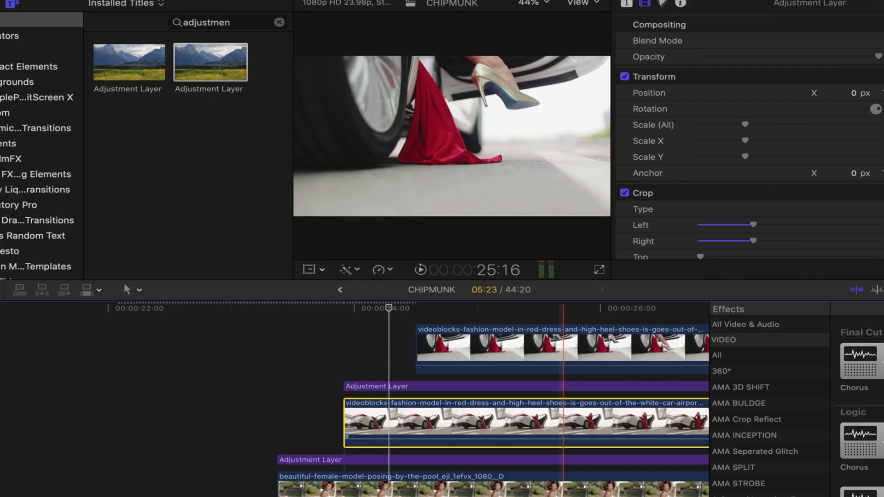
pyautogui.moveTo(815, 93); pyautogui.dragTo(773, 93)
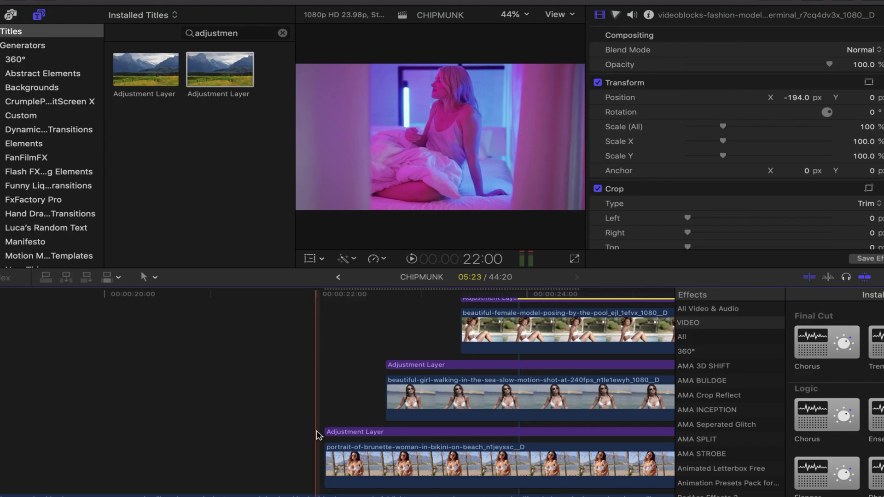
pyautogui.moveTo(315, 428); pyautogui.dragTo(400, 449)
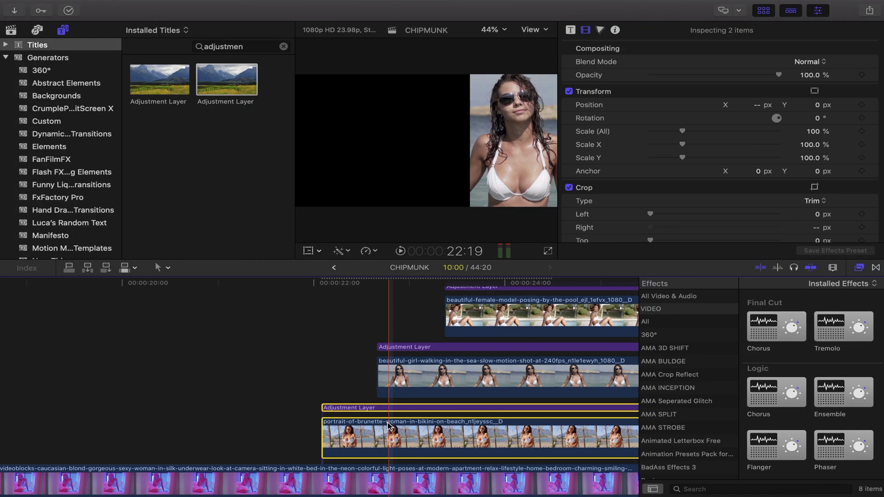
# - Combine each adjustment layer with its clip into compound clips CHIPMUNK Clip 14, 15 and 16
pyautogui.hotkey('alt', 'g')
pyautogui.press('Return')
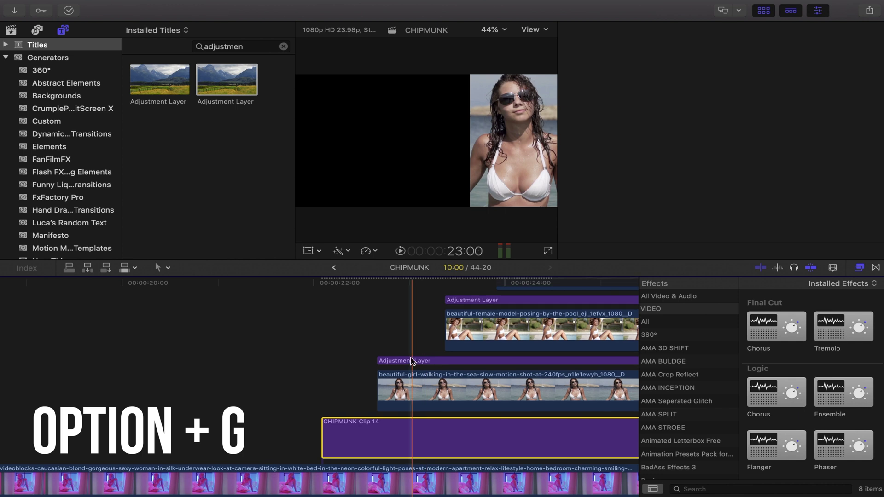
pyautogui.moveTo(369, 355); pyautogui.dragTo(444, 392)
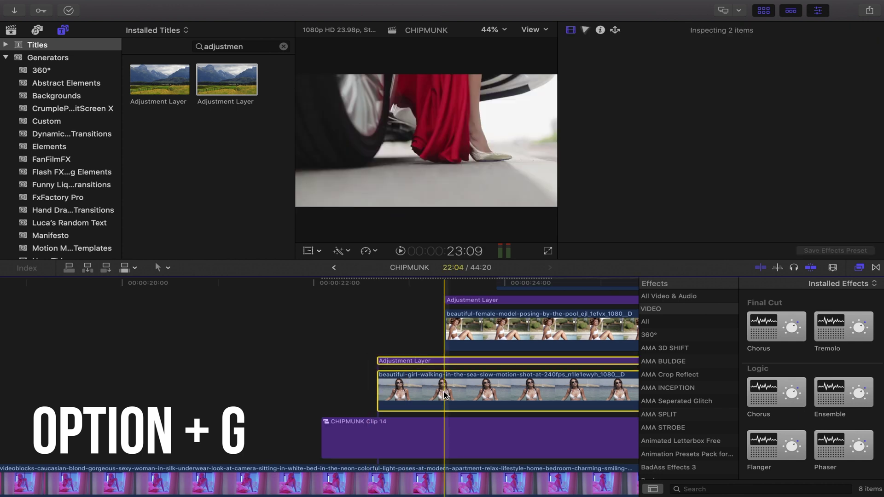
pyautogui.hotkey('alt', 'g')
pyautogui.press('Return')
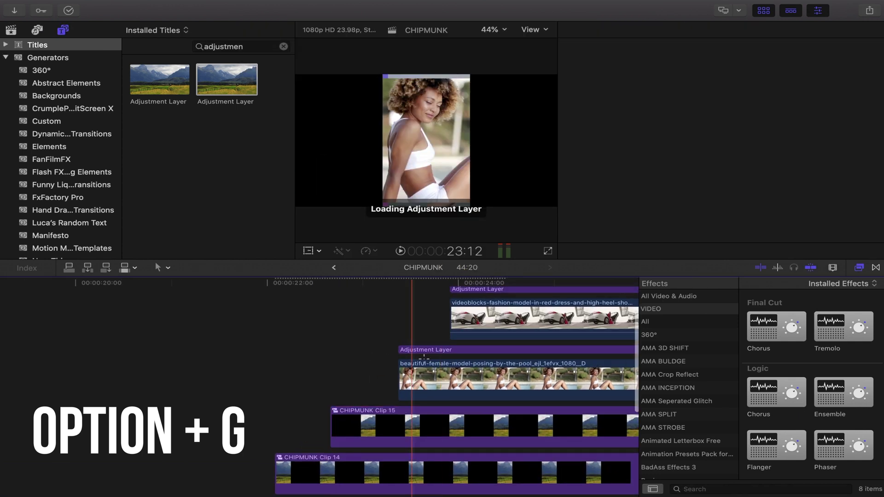
pyautogui.moveTo(394, 346); pyautogui.dragTo(426, 391)
pyautogui.hotkey('alt', 'g')
pyautogui.press('Return')
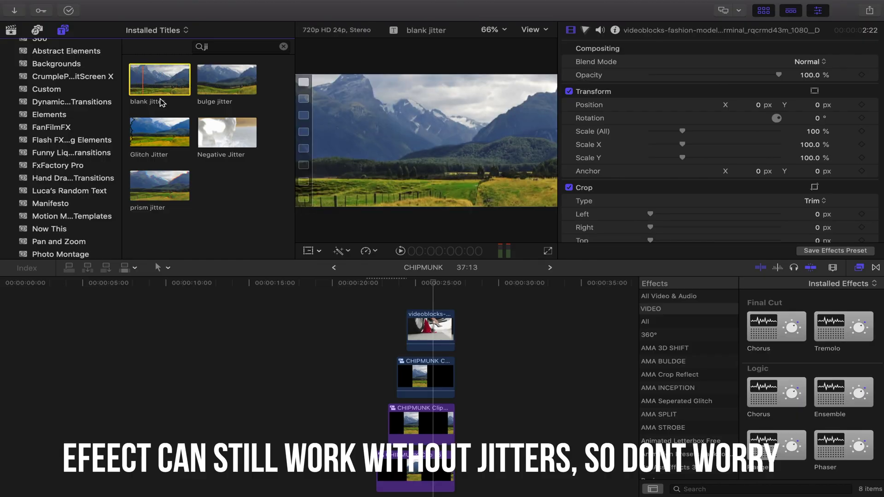
# - Place the blank jitter title on the timeline above the top compound clip
pyautogui.moveTo(161, 102); pyautogui.dragTo(175, 411)
pyautogui.press('super+equal')
pyautogui.press('super+equal')
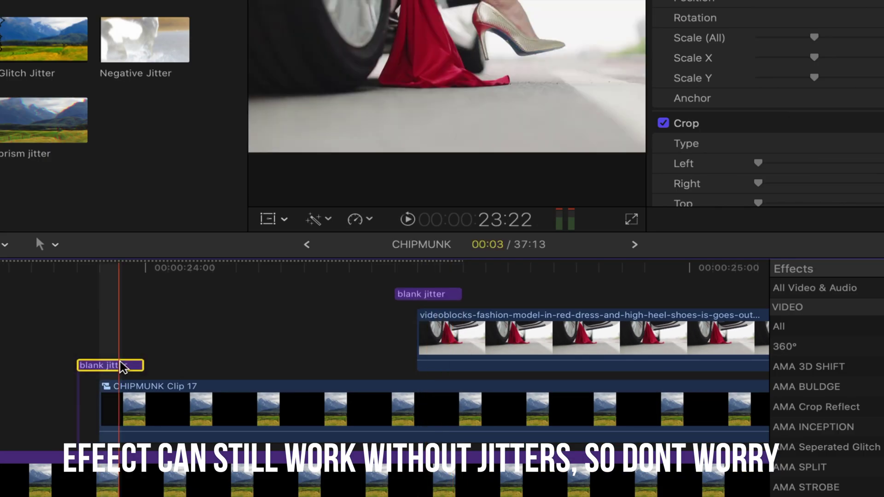
pyautogui.hscroll(-10, 121, 367)
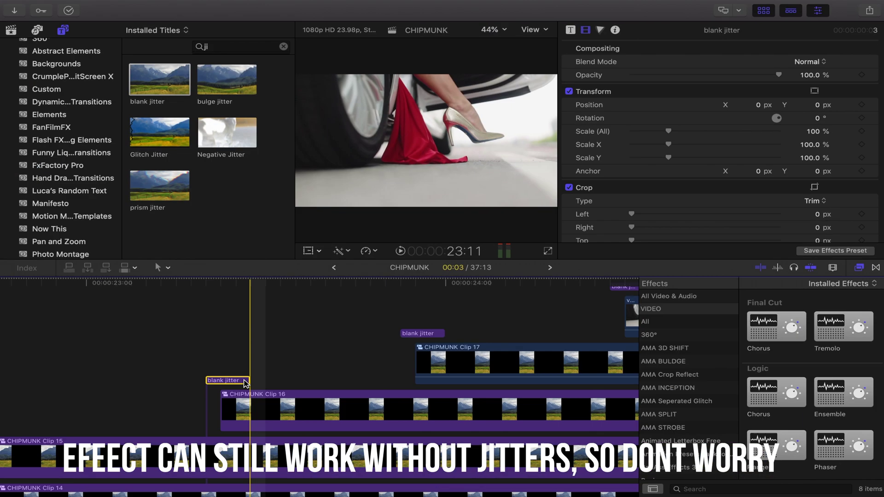
pyautogui.hscroll(-5, 246, 384)
# - Copy the blank jitter title to the start of each lower compound clip, down to Clip 14
pyautogui.moveTo(442, 350); pyautogui.dragTo(271, 380)
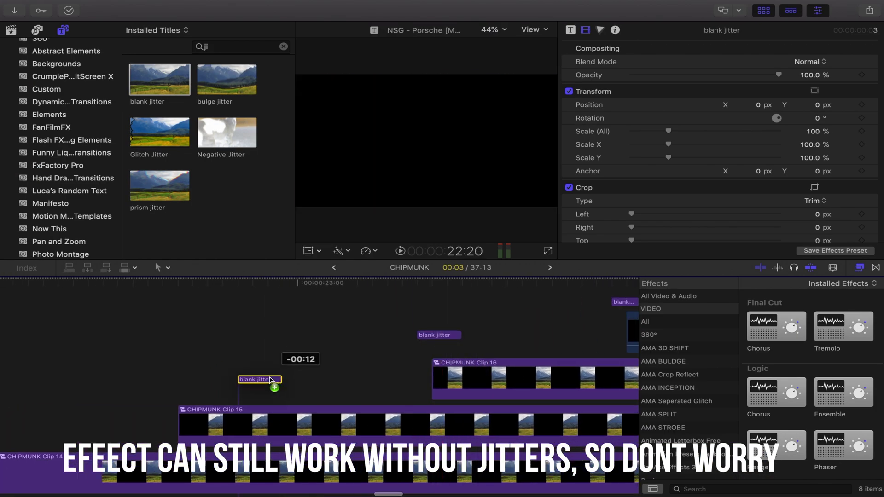
pyautogui.moveTo(202, 396); pyautogui.dragTo(202, 395)
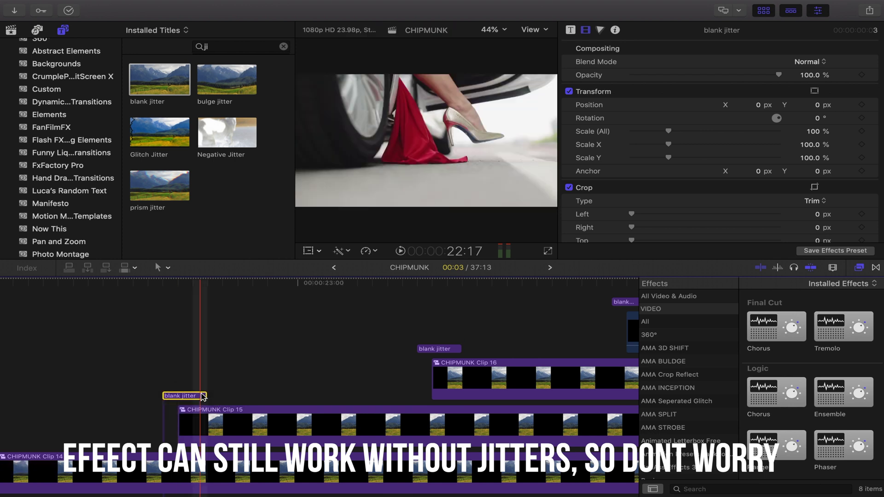
pyautogui.press('super+equal')
pyautogui.press('super+equal')
pyautogui.moveTo(403, 341); pyautogui.dragTo(207, 385)
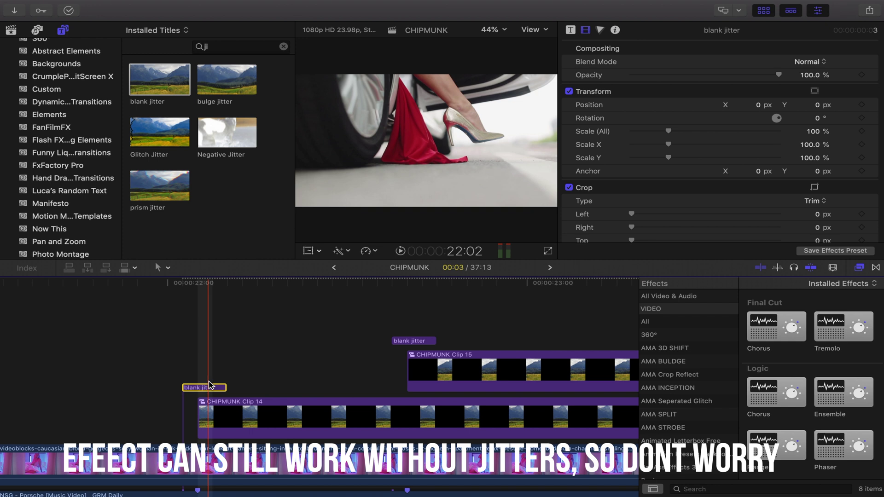
pyautogui.press('super+minus')
pyautogui.press('super+minus')
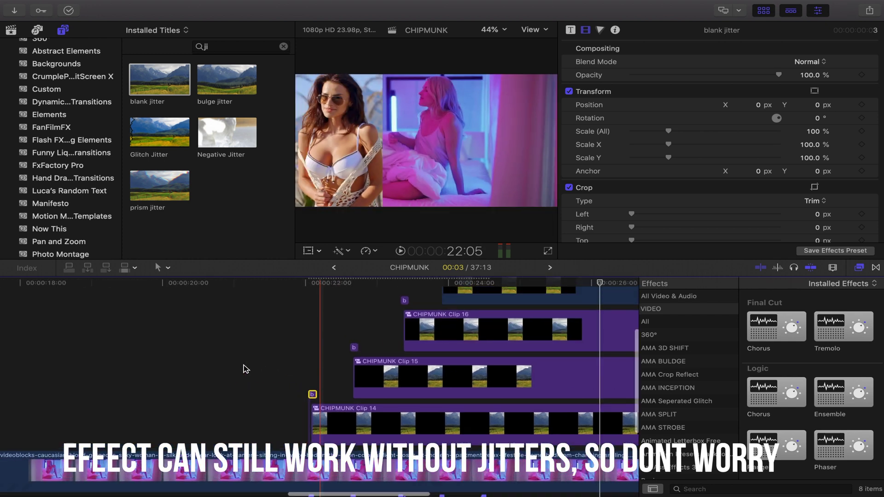
pyautogui.press('super+minus')
# - Play back the sequence with the jitter titles in place
pyautogui.scroll(3, 230, 373)
pyautogui.press('space')
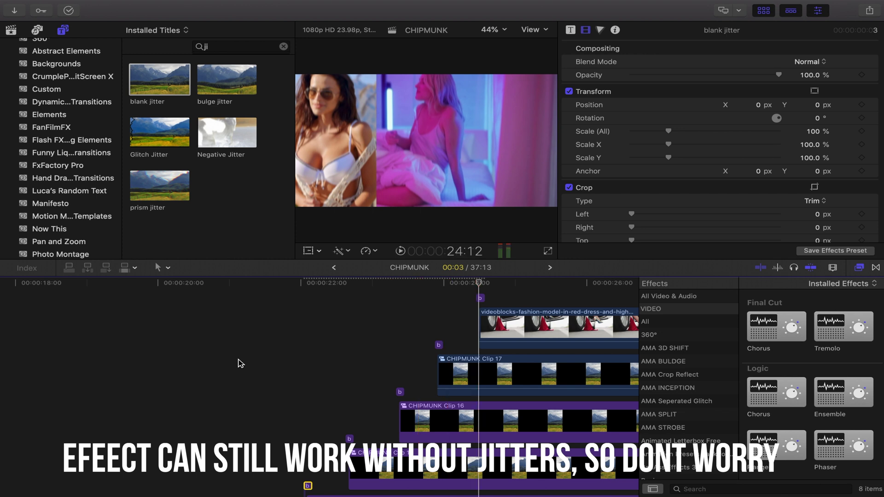
pyautogui.scroll(-5, 343, 373)
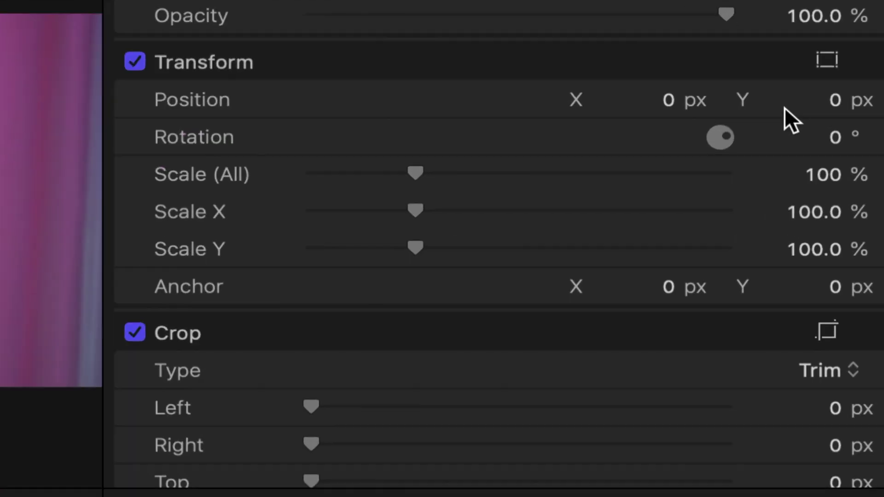
# - Set a Position Y keyframe of 579 px on Clip 14 at 22:02, then advance a few frames
pyautogui.click(793, 108)
pyautogui.moveTo(794, 108); pyautogui.dragTo(810, 75)
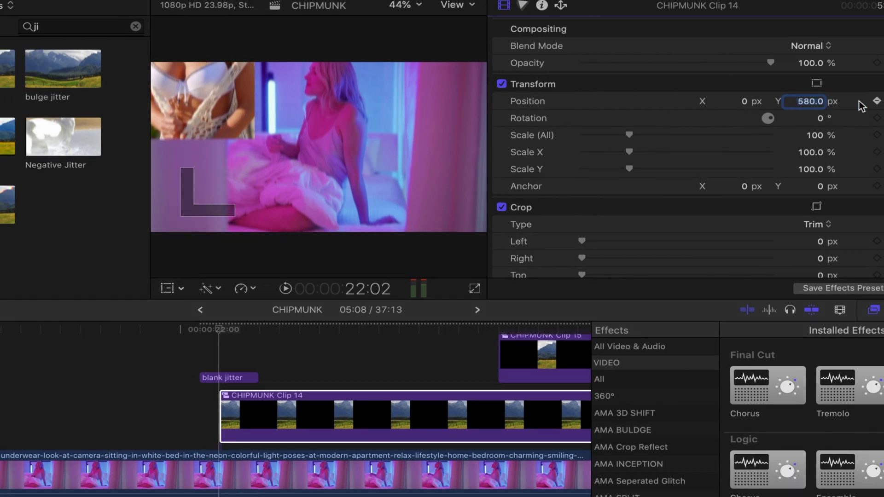
pyautogui.click(876, 101)
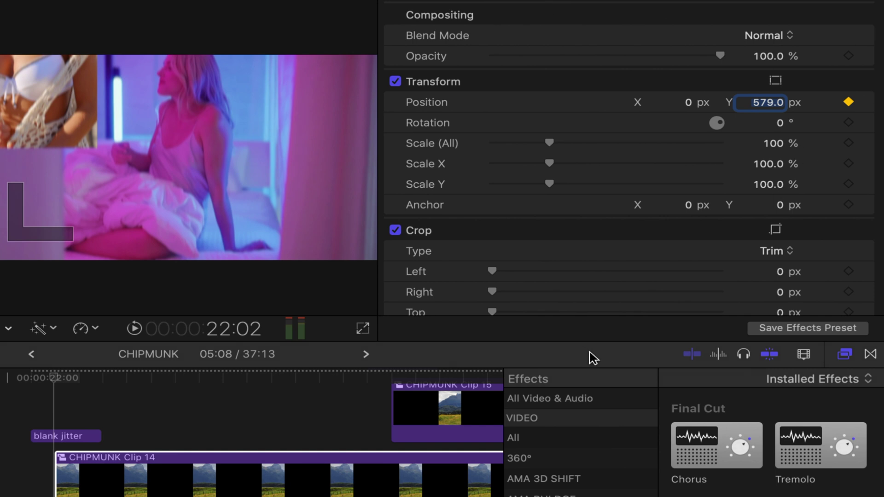
pyautogui.press('Right')
pyautogui.press('Right')
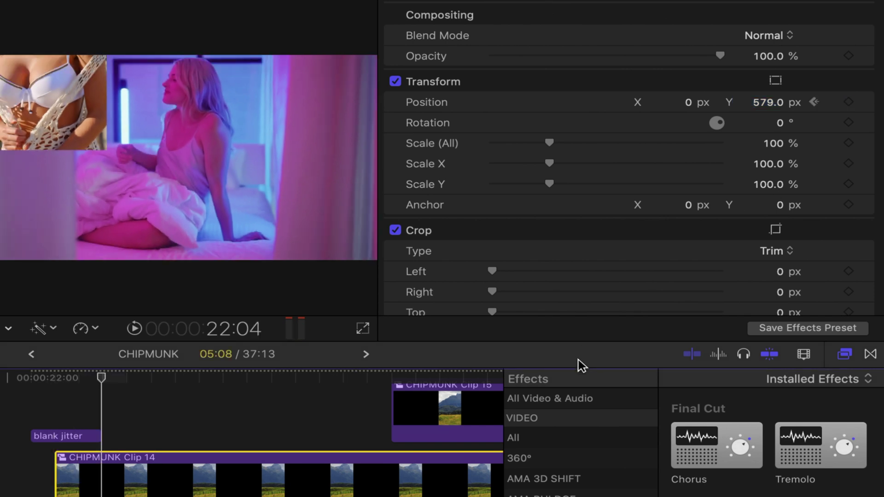